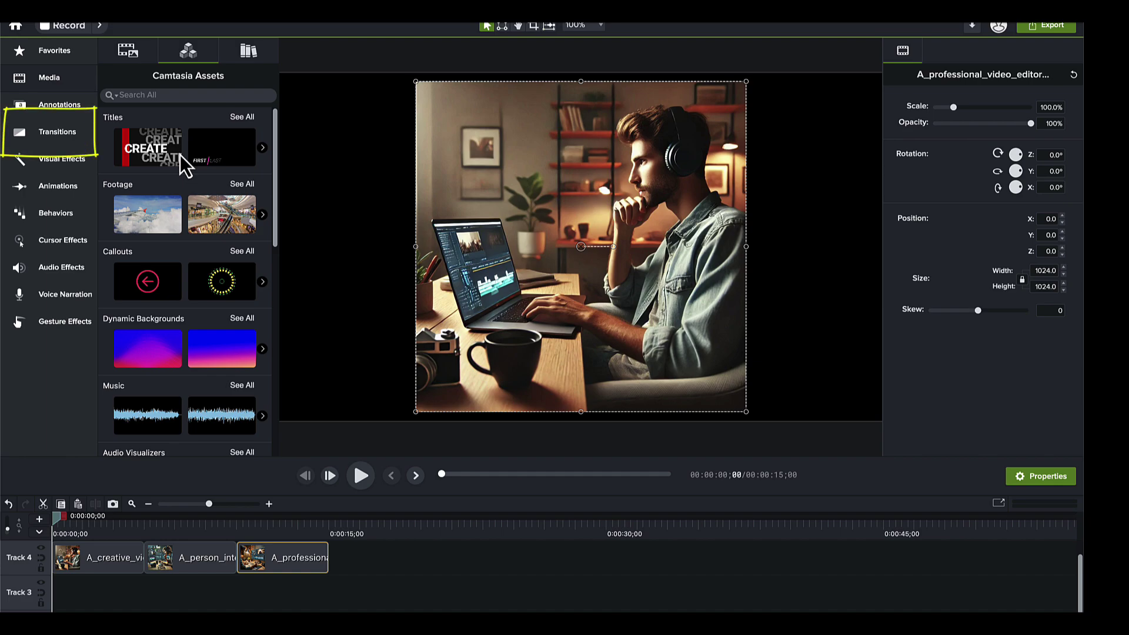
Add an Action Wipe transition between the first and second clips and Animated Mosaic between the second and third on Track 4.
click(73, 136)
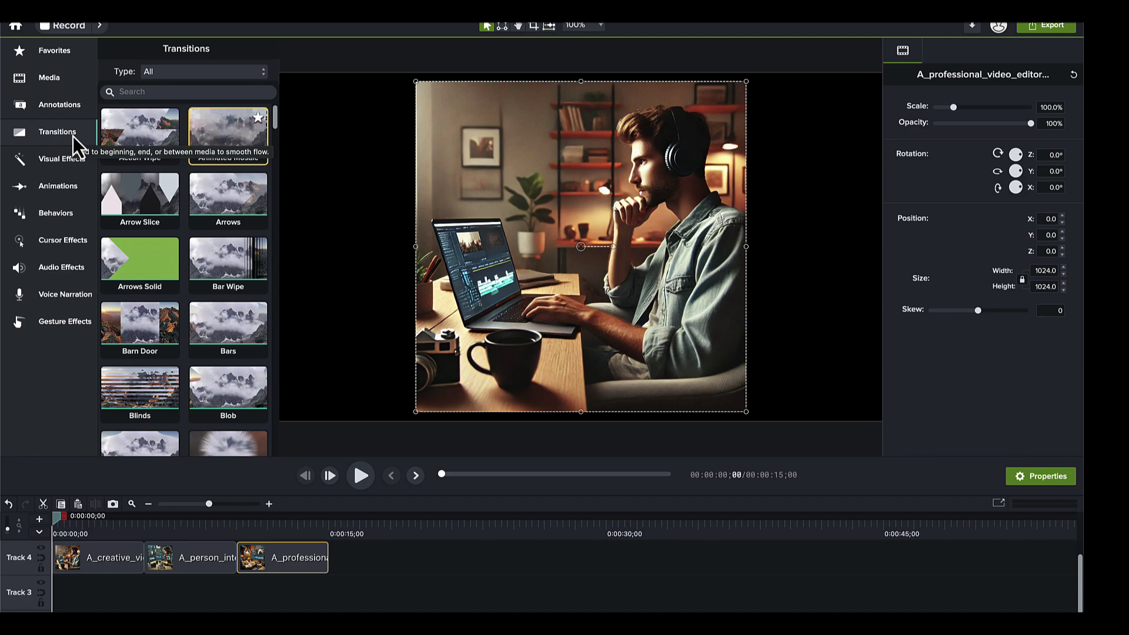
drag(150, 141, 141, 556)
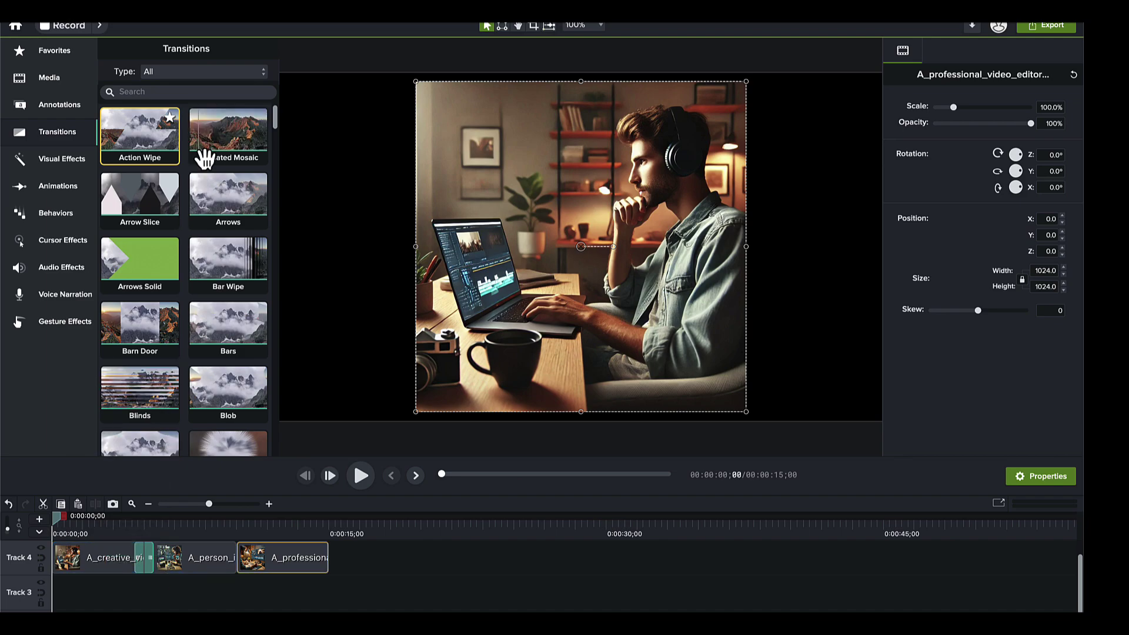
drag(222, 152, 222, 564)
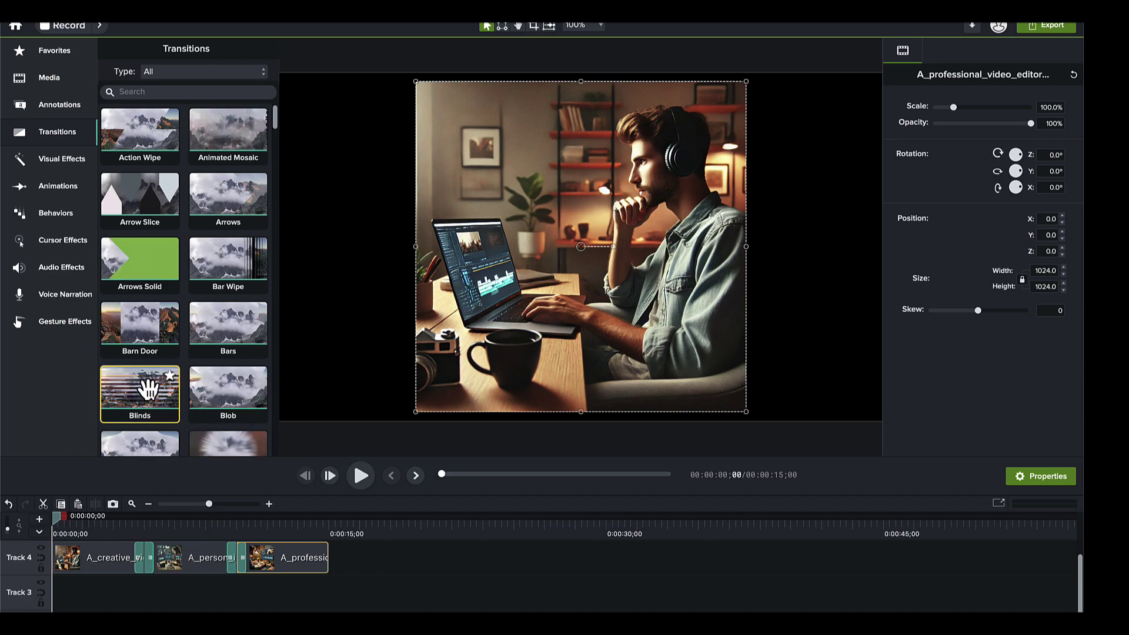
Add a Blinds transition at the start of the first clip and Blob at the end of the last clip, and preview them.
drag(144, 385, 65, 557)
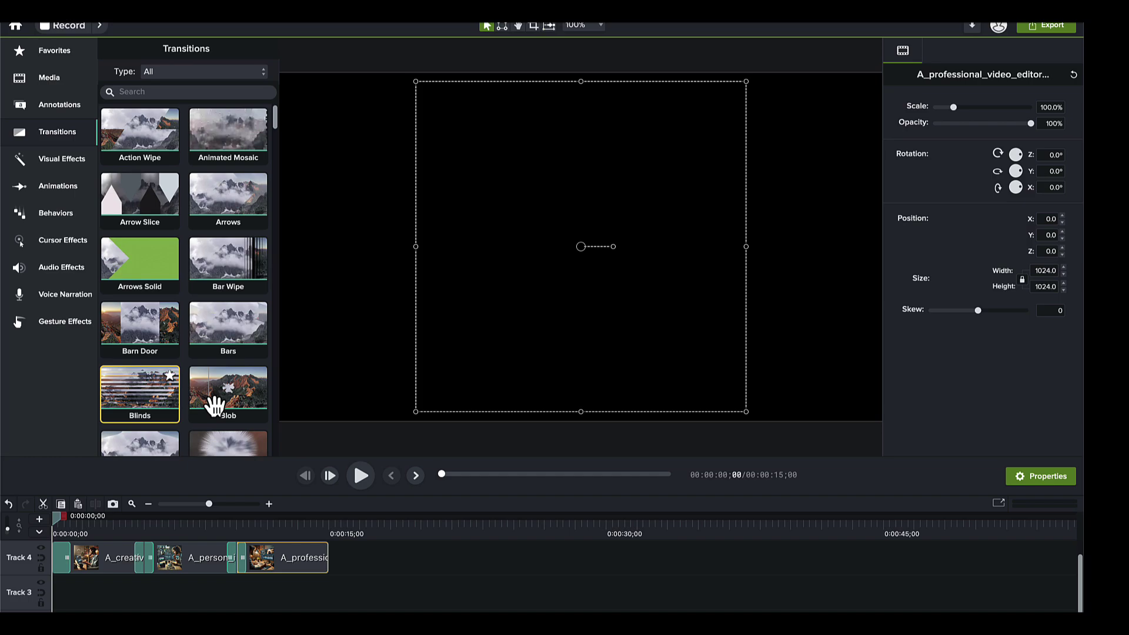
drag(214, 405, 313, 558)
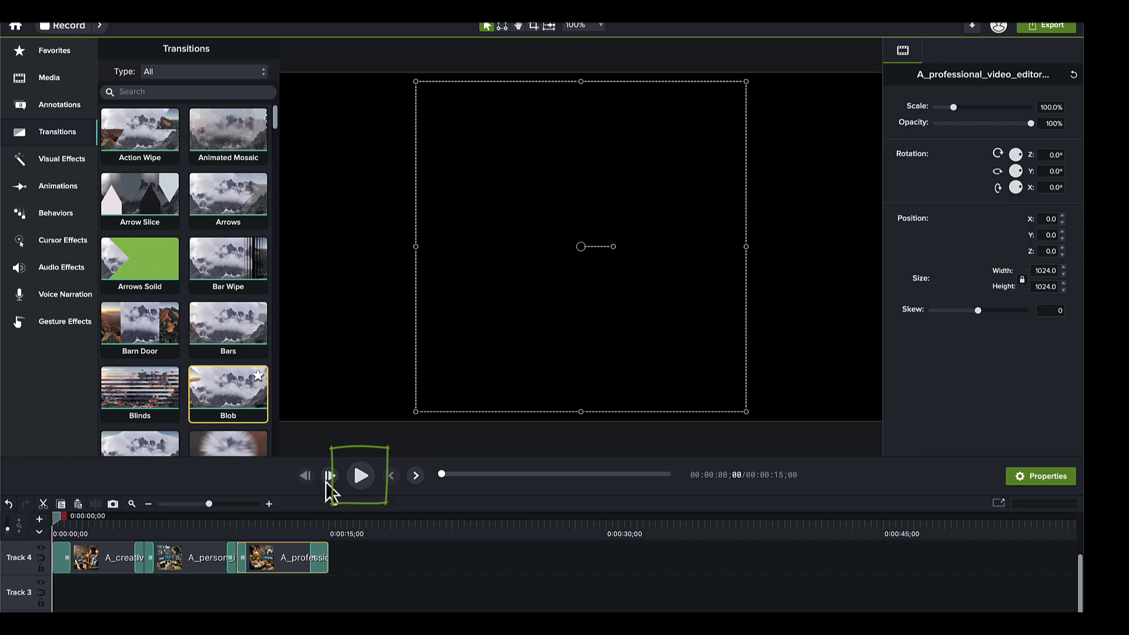
click(366, 473)
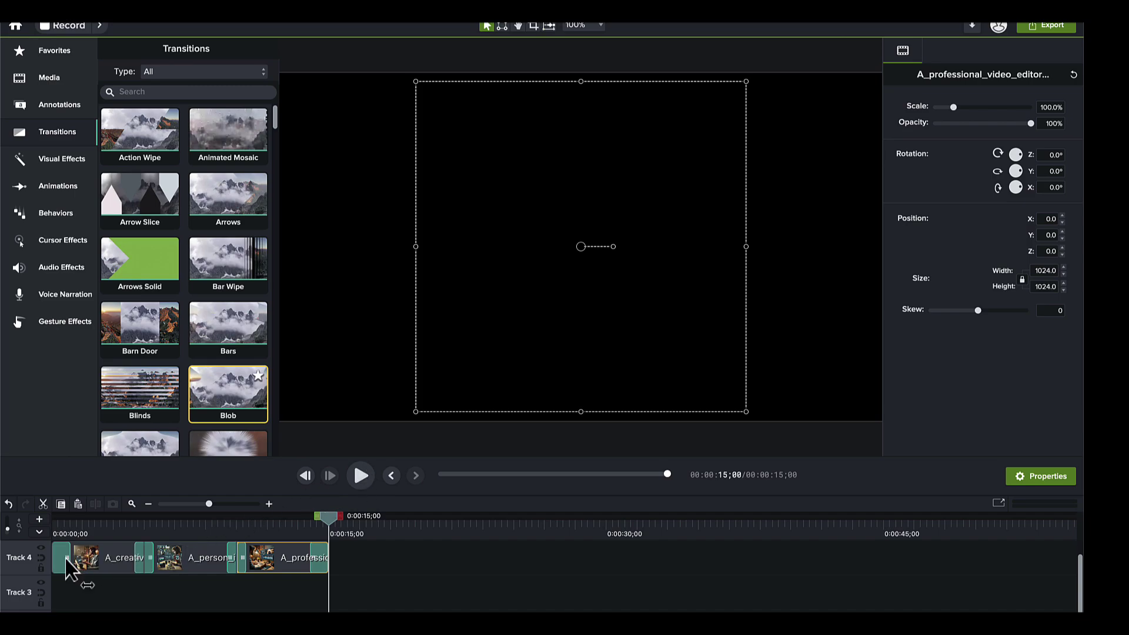
Lengthen the opening, in-between and closing transitions on Track 4, and play the timeline to preview them.
drag(66, 568, 110, 556)
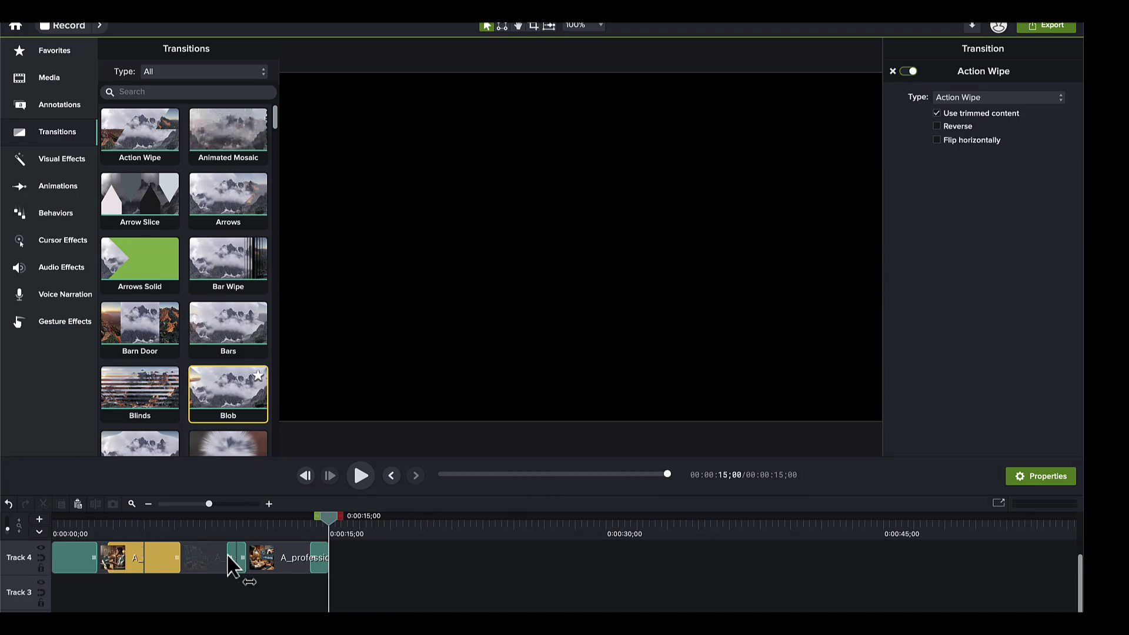
drag(229, 556, 196, 558)
drag(312, 558, 292, 553)
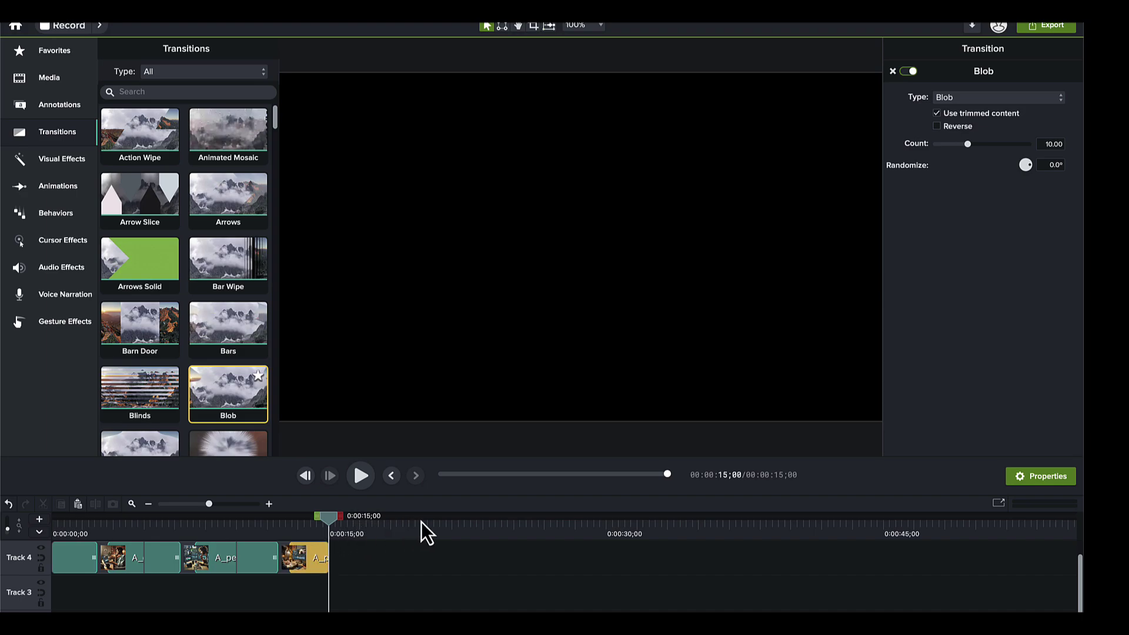
click(361, 475)
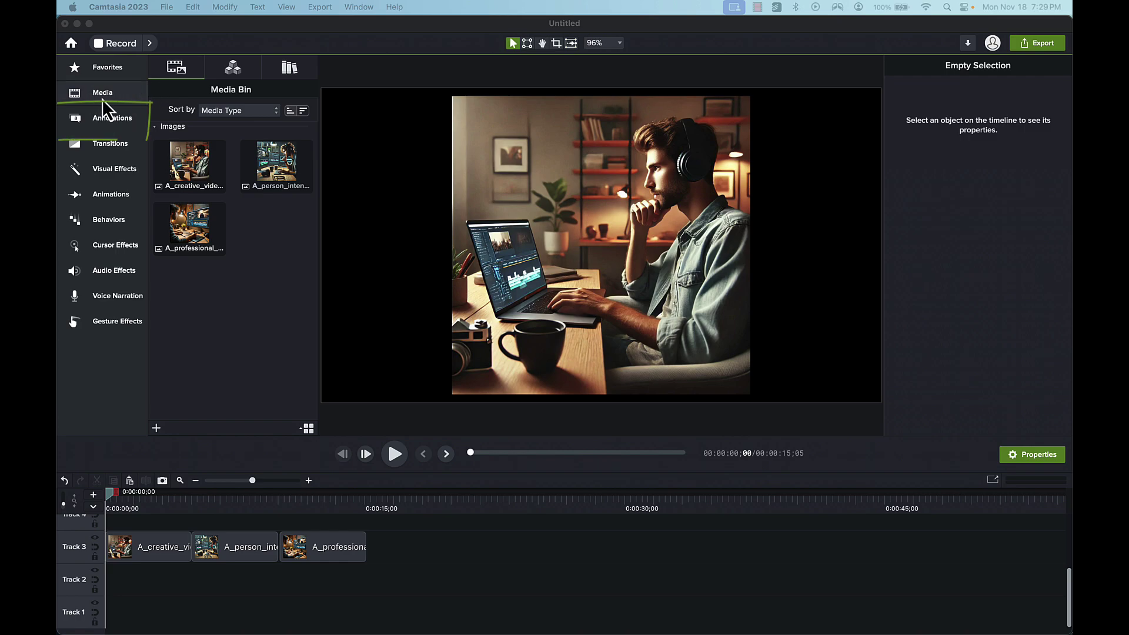
Place an Abstract scalloped ABC callout left of the man's head and a tailed arrow running between the cup and his hand.
click(107, 119)
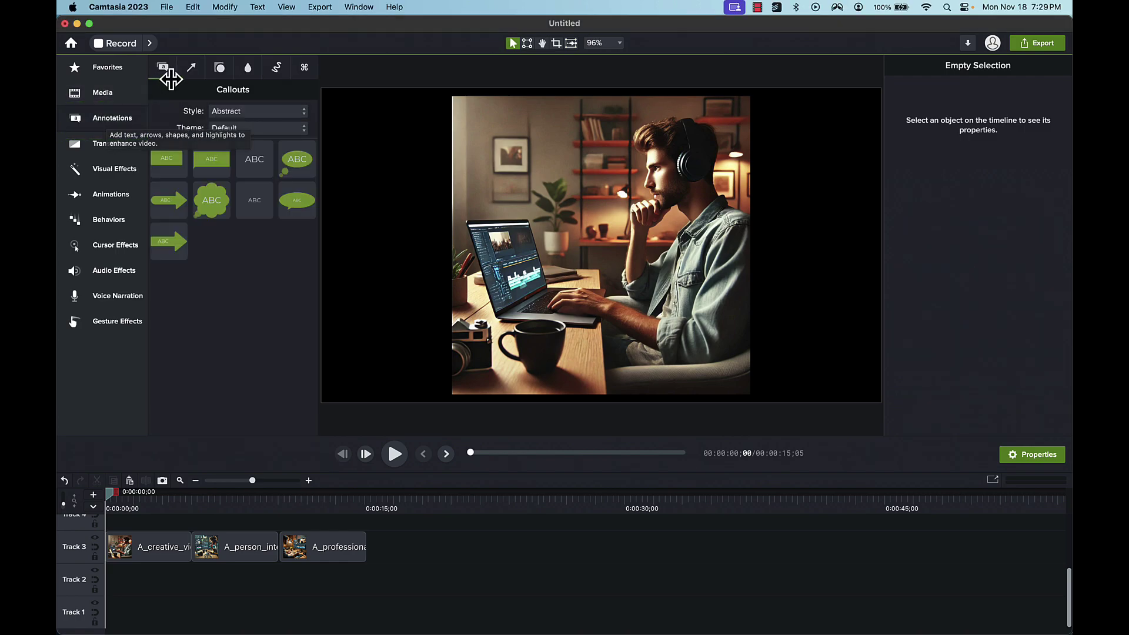
click(191, 68)
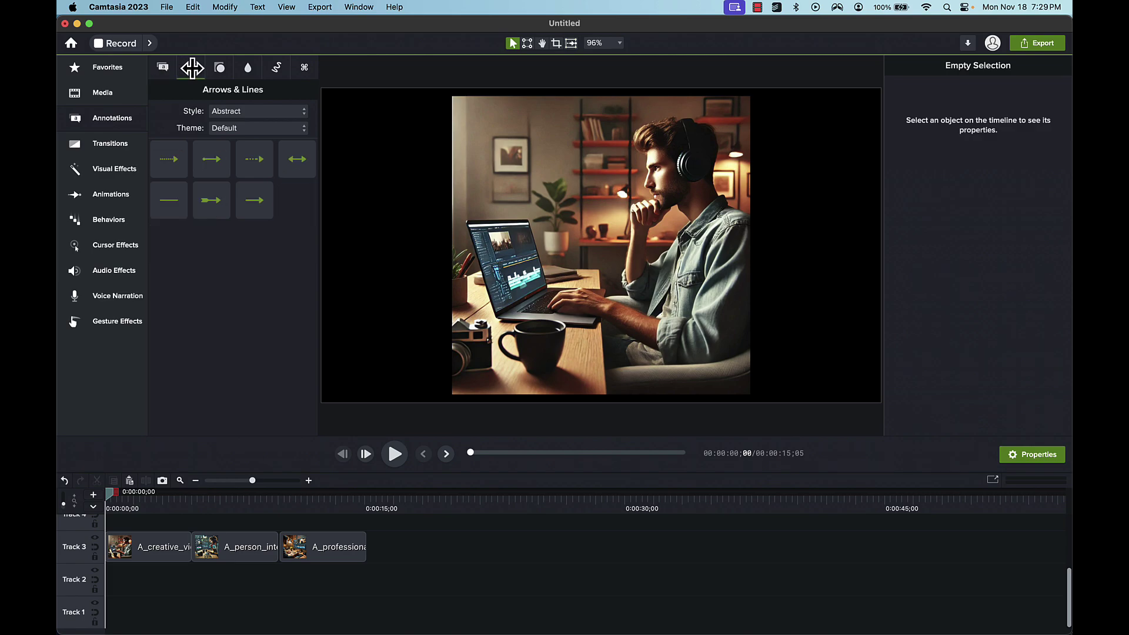
click(222, 68)
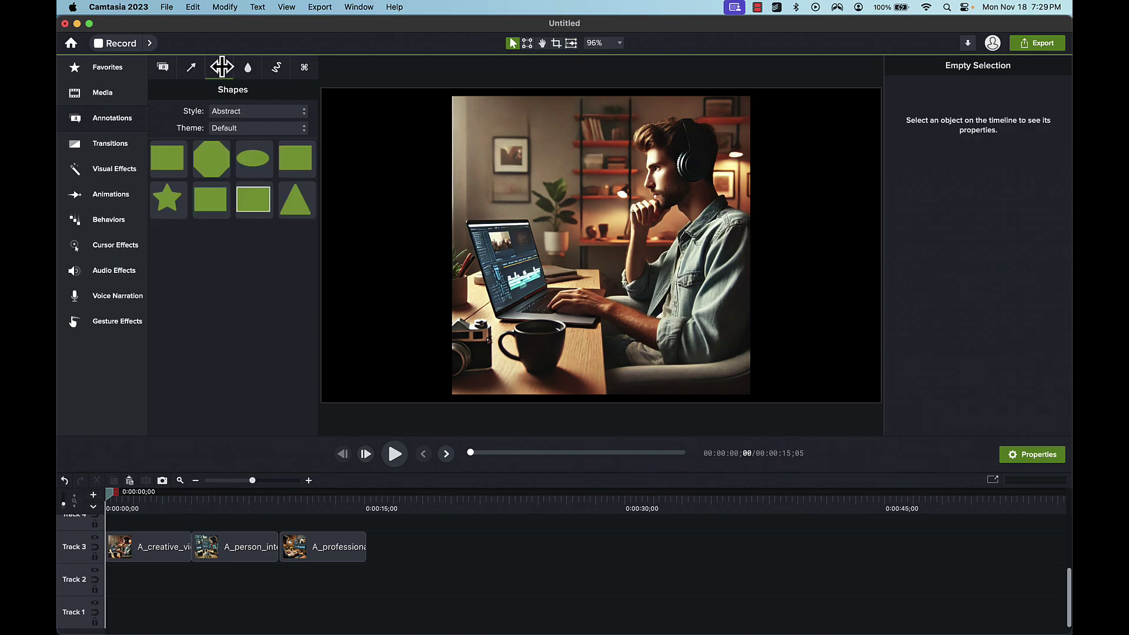
click(247, 68)
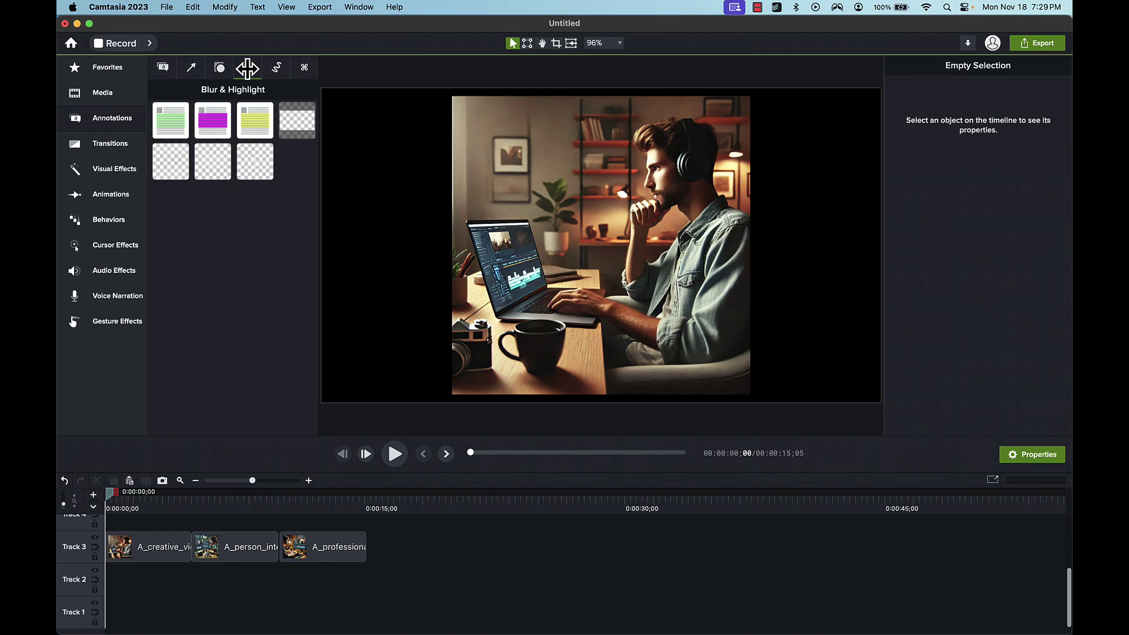
click(162, 69)
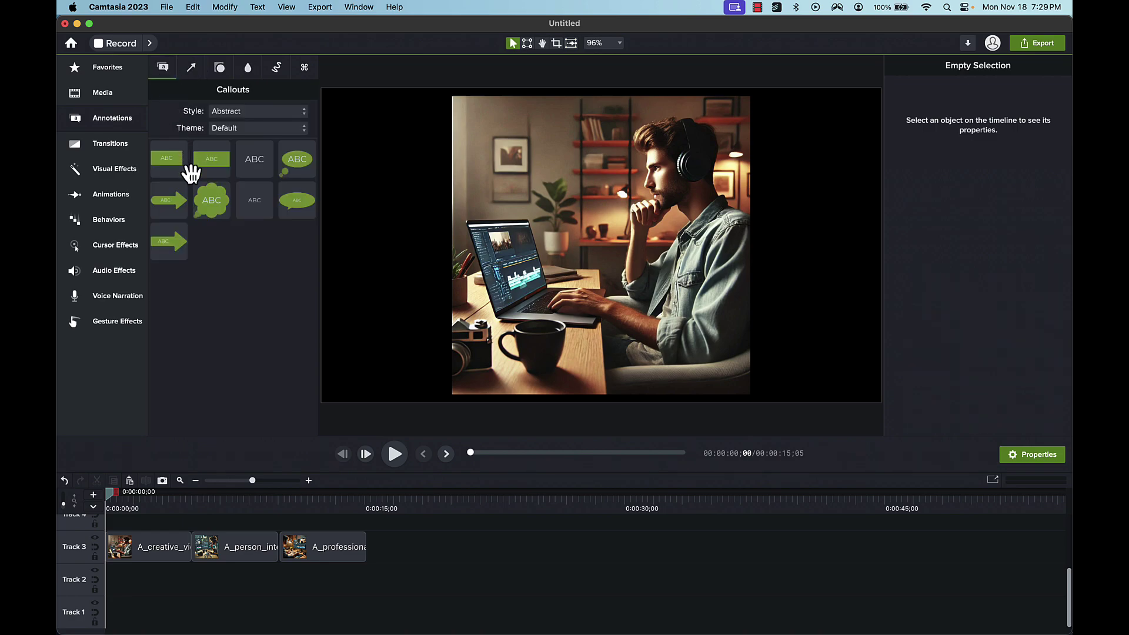
drag(213, 207, 594, 173)
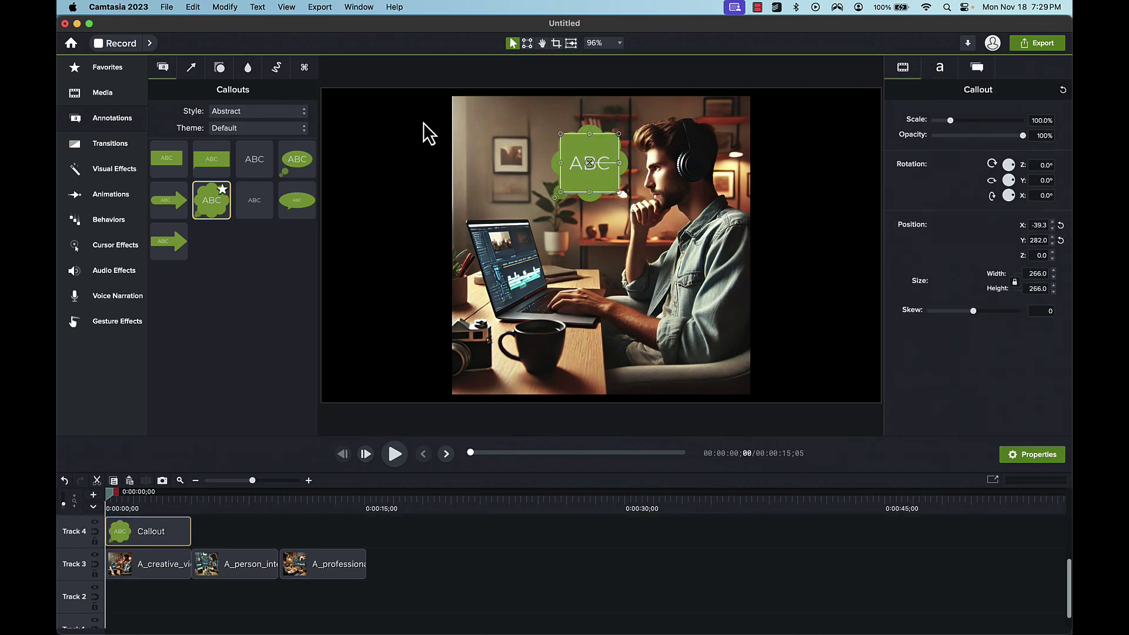
click(191, 68)
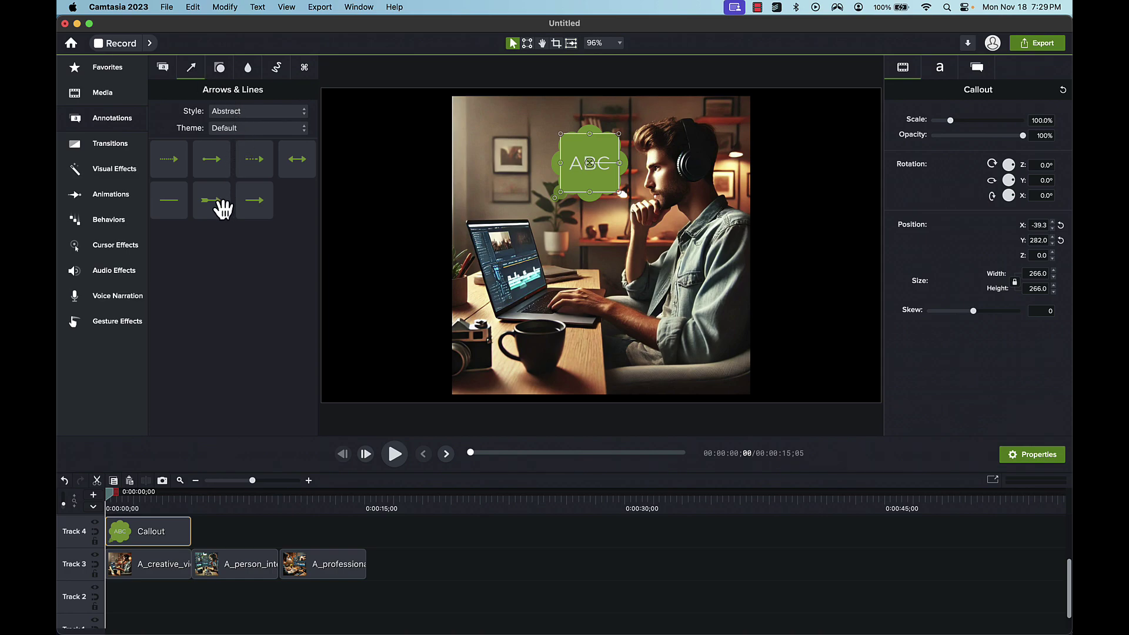
drag(222, 206, 641, 220)
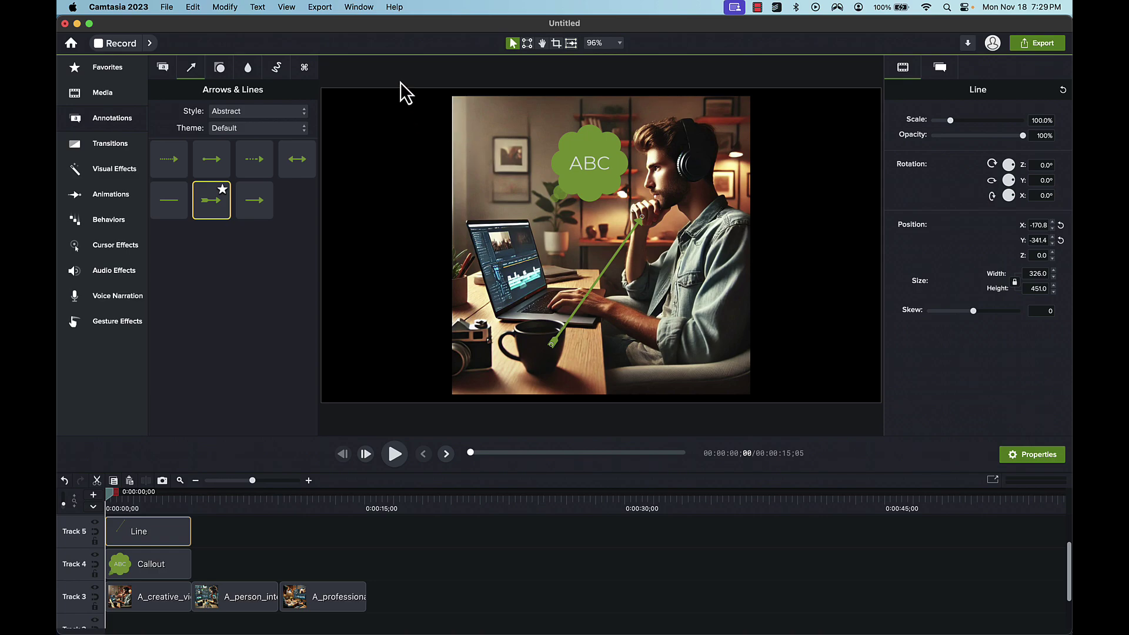
Place a Pixelate annotation over the laptop screen and narrow it to about 373 wide by 320 high.
click(221, 69)
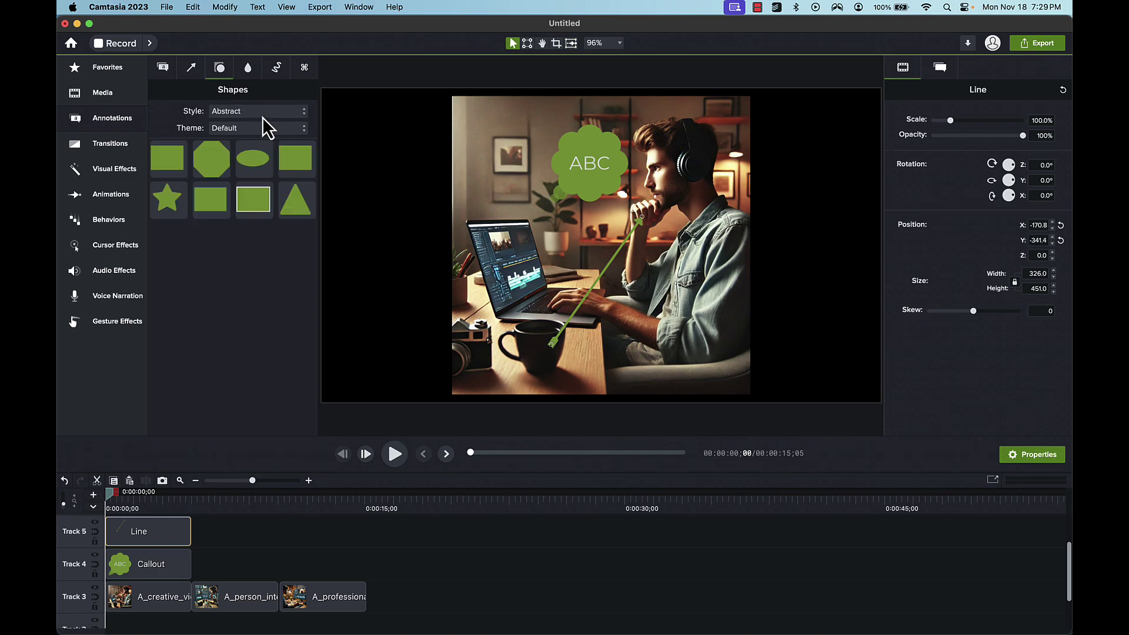
click(249, 69)
drag(257, 167, 538, 265)
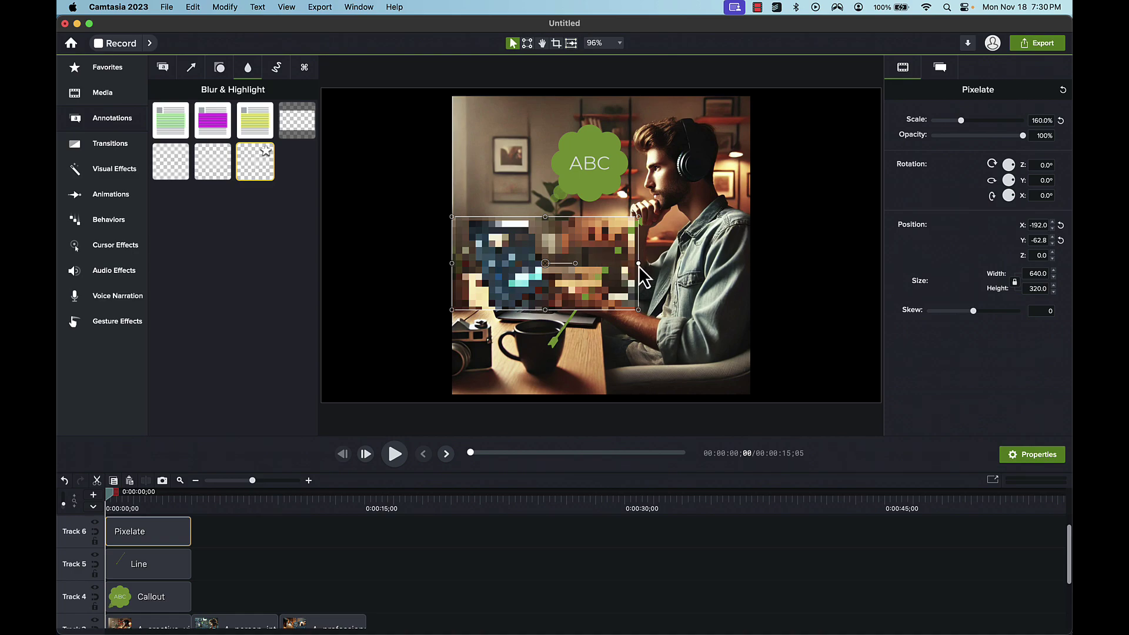
drag(639, 265, 560, 252)
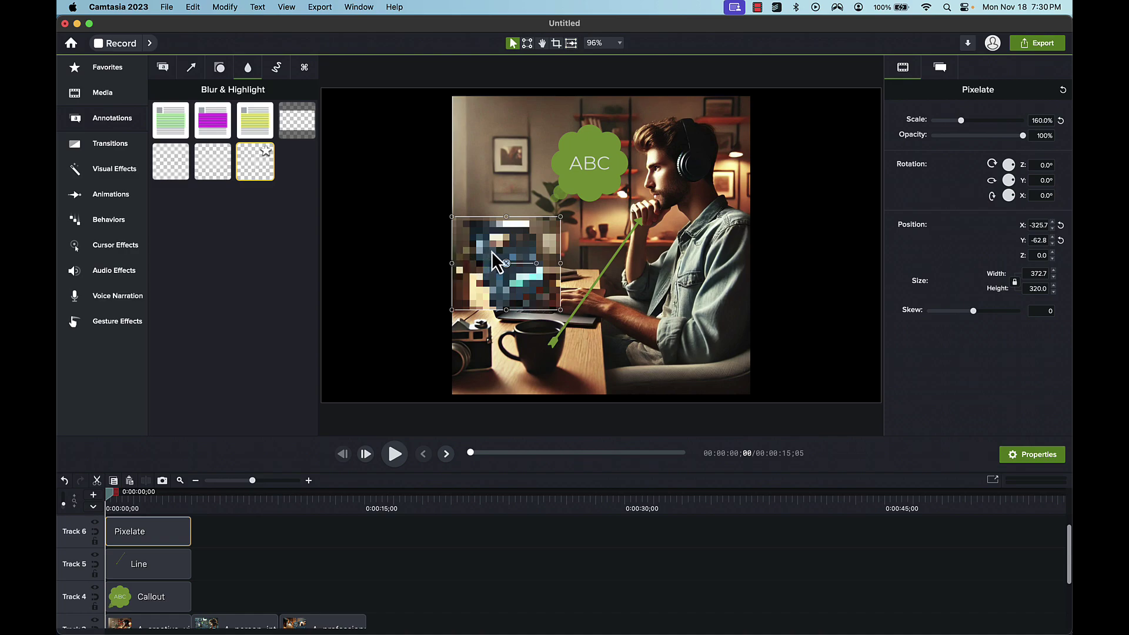
Delete the Pixelate, callout and arrow annotations from the canvas.
key(Delete)
click(580, 193)
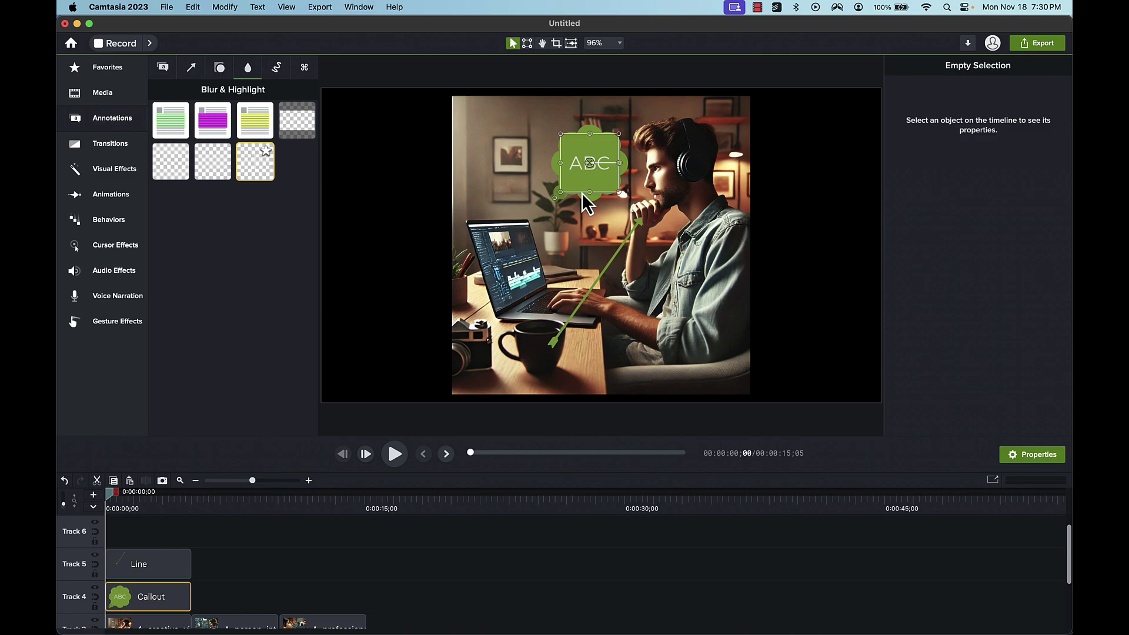
key(Delete)
click(607, 266)
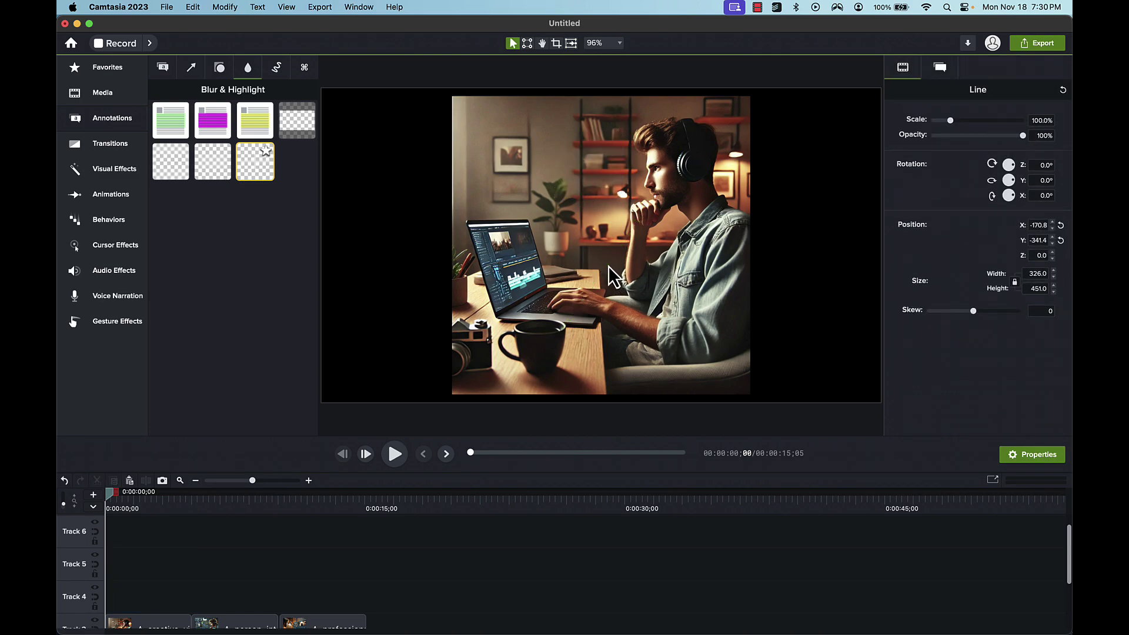
key(Delete)
Add an Abstract green rectangle shape at the start of Track 4, above the image clips.
click(193, 68)
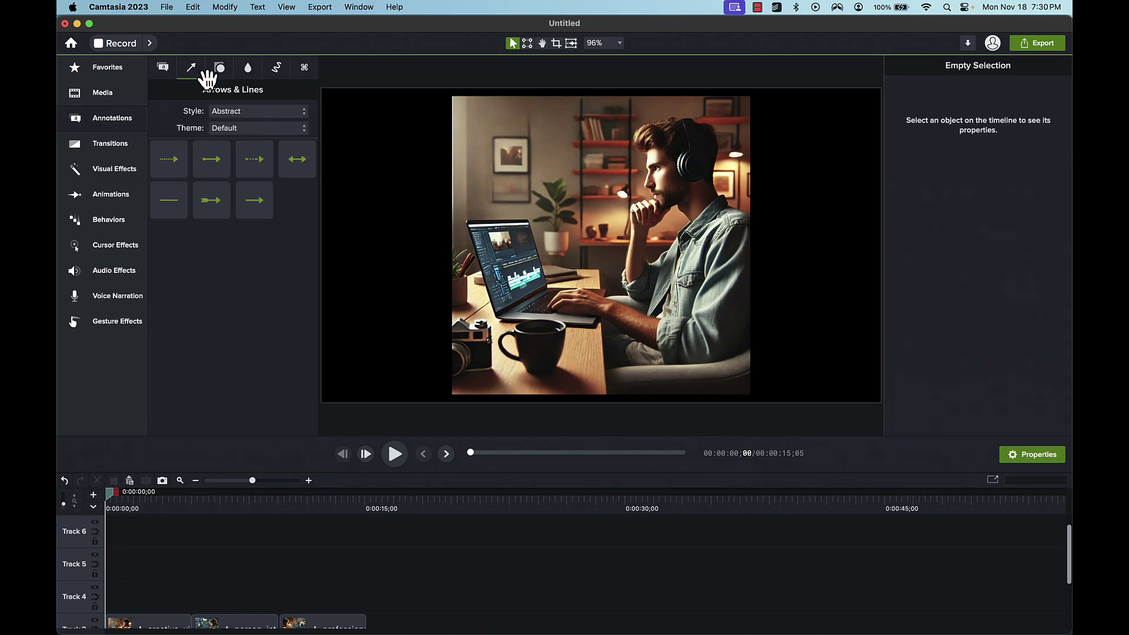
click(221, 68)
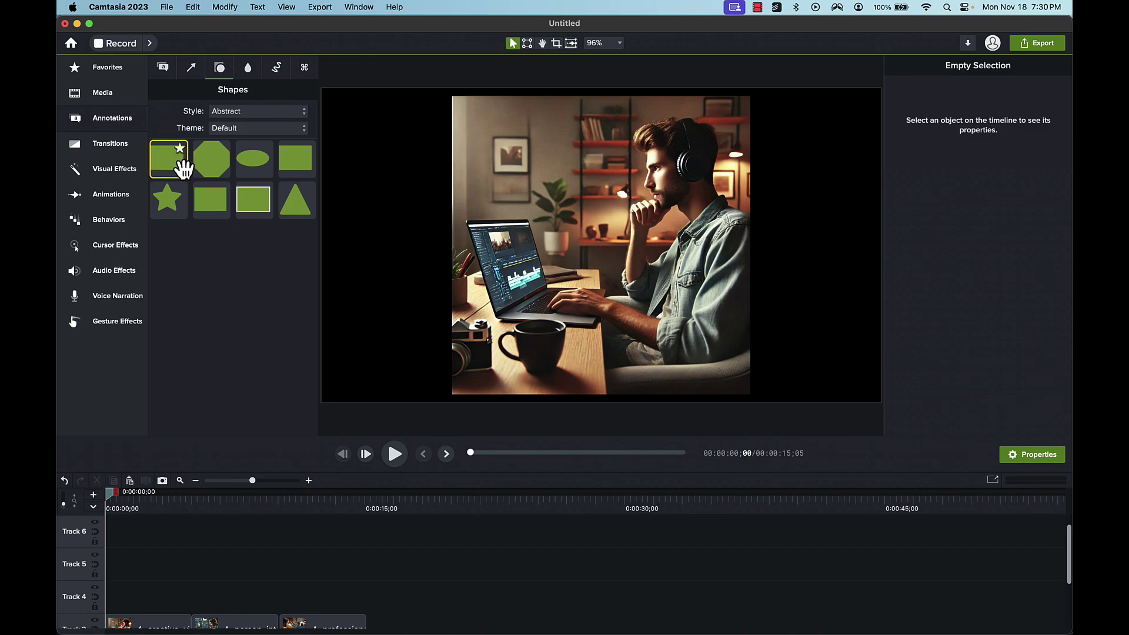
drag(179, 160, 109, 601)
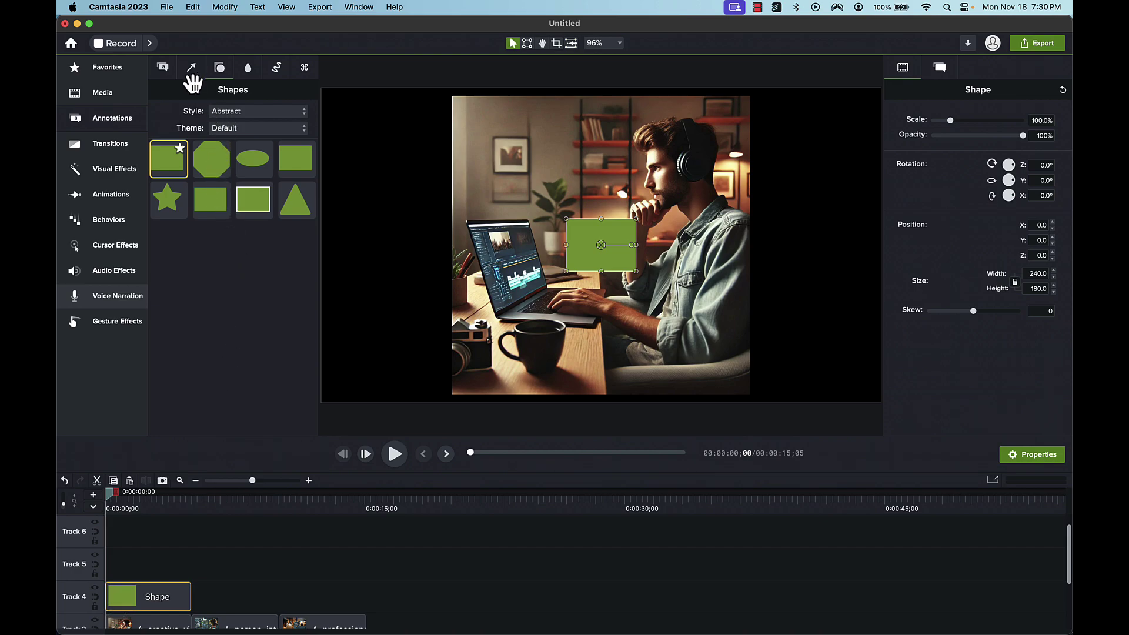
Place the scalloped ABC callout over the framed picture on the wall and enlarge it to about 300 by 299.
click(169, 72)
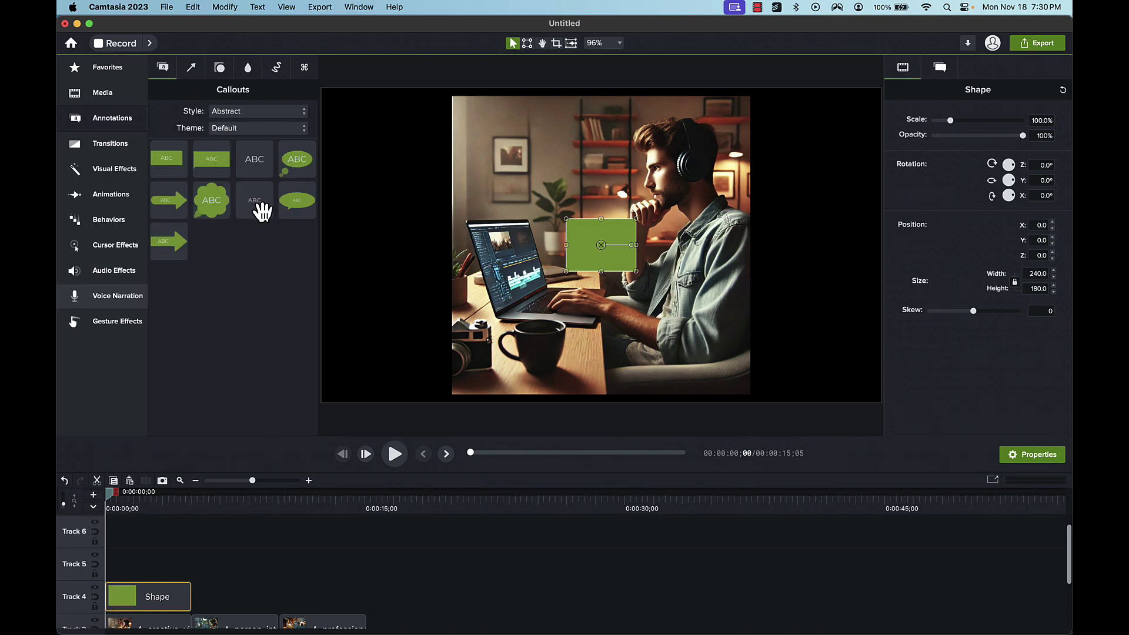
click(222, 206)
drag(266, 184, 535, 173)
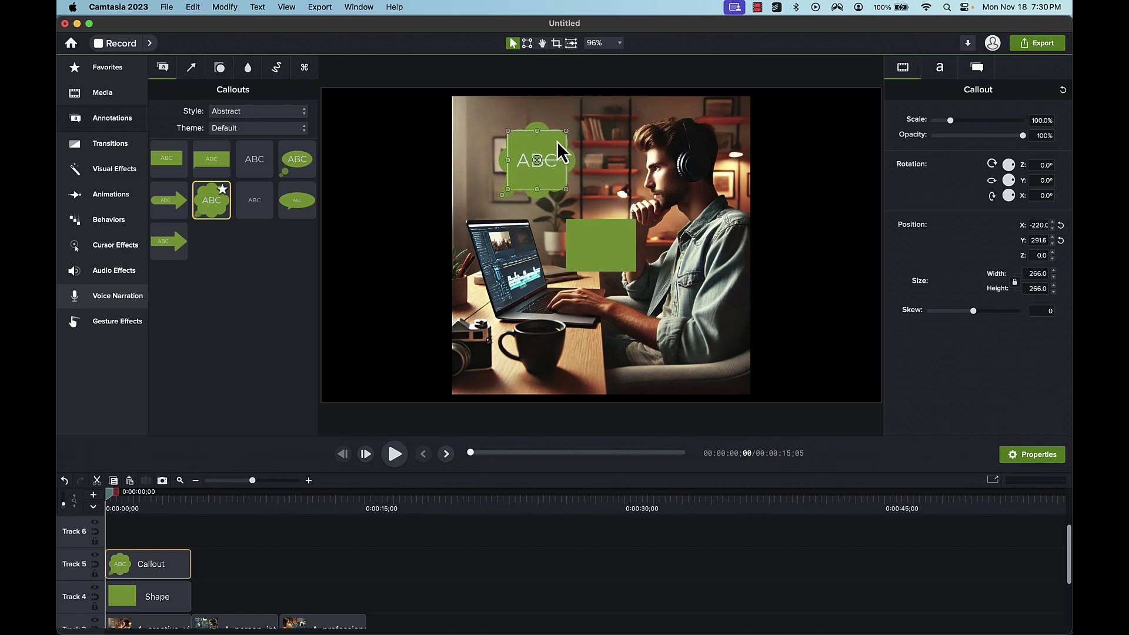
mouse_move(568, 133)
mouse_down()
mouse_move(638, 147)
mouse_move(611, 177)
mouse_move(592, 136)
mouse_move(575, 143)
mouse_up()
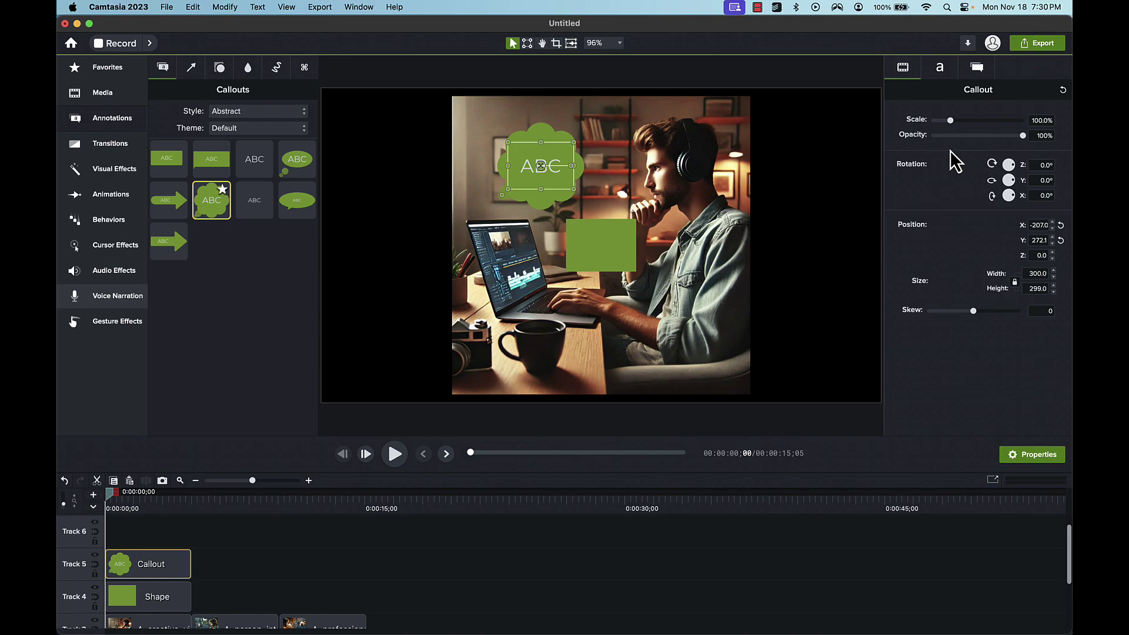
Replace the scalloped callout's ABC text with "Camtasia is Great!".
click(940, 68)
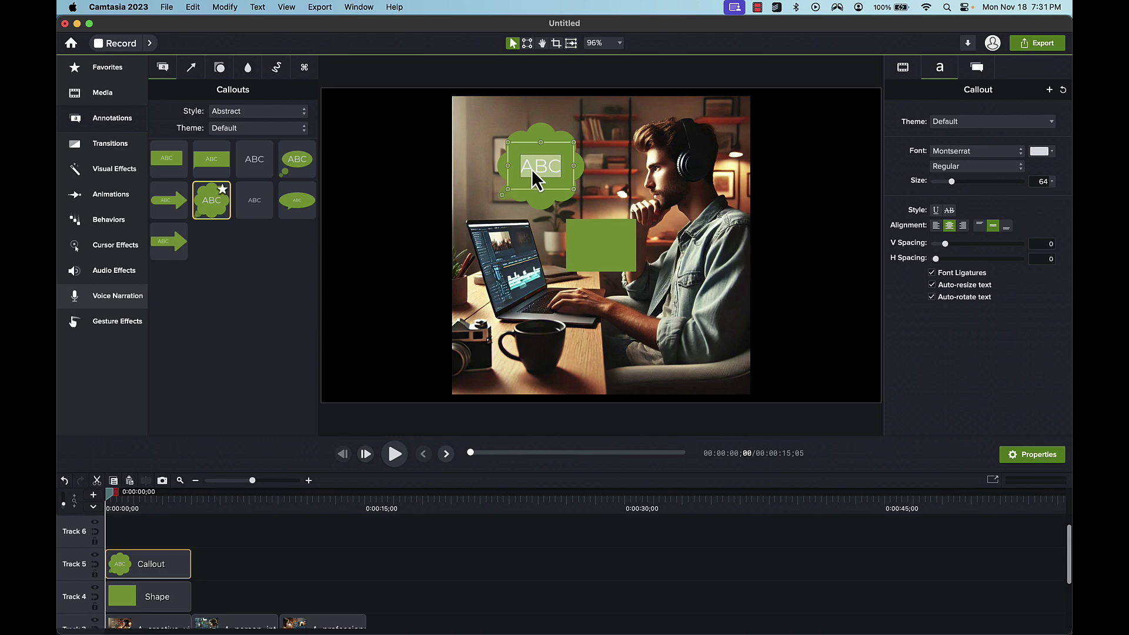
text(tasia is Great!)
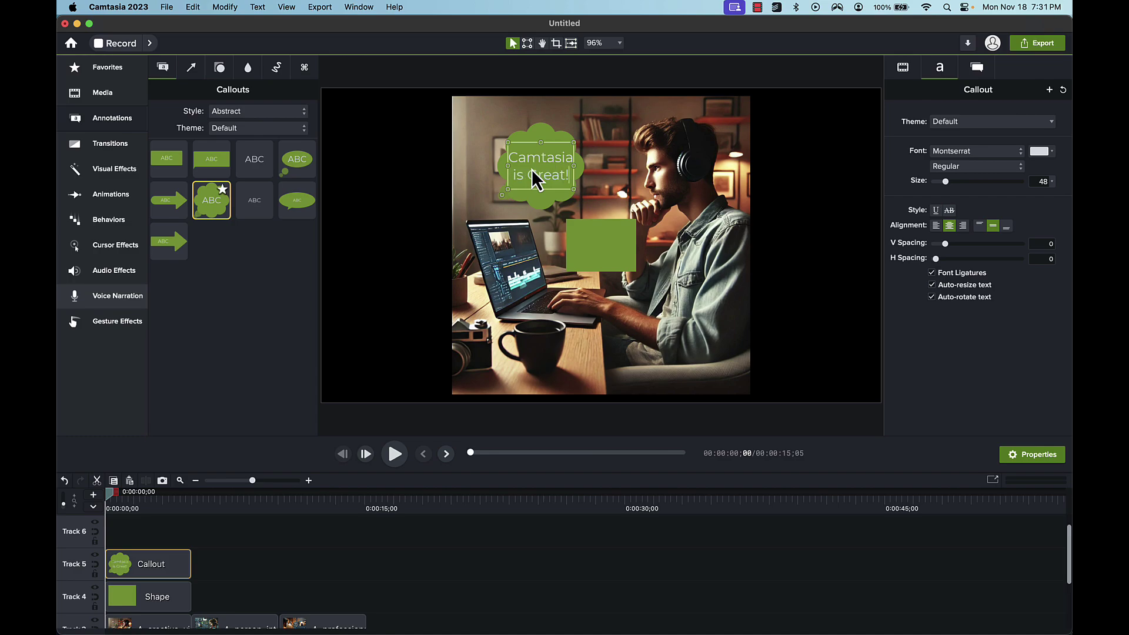